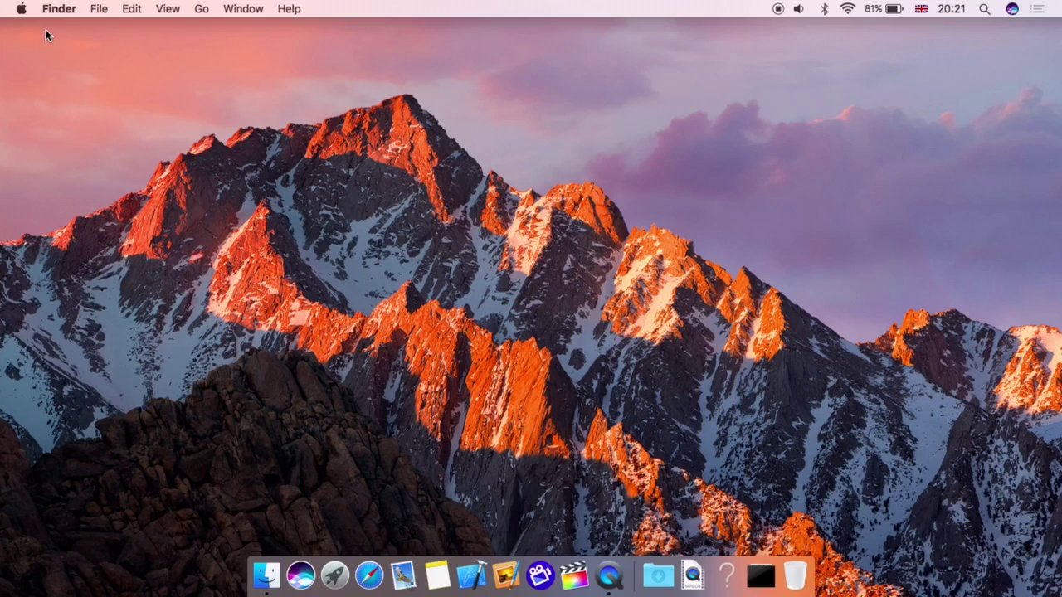
Open About This Mac's Storage tab showing Macintosh HD (8.41 GB free) and MacBook Air (15.51 GB free).
{"action": "left_click", "coordinate": [22, 10]}
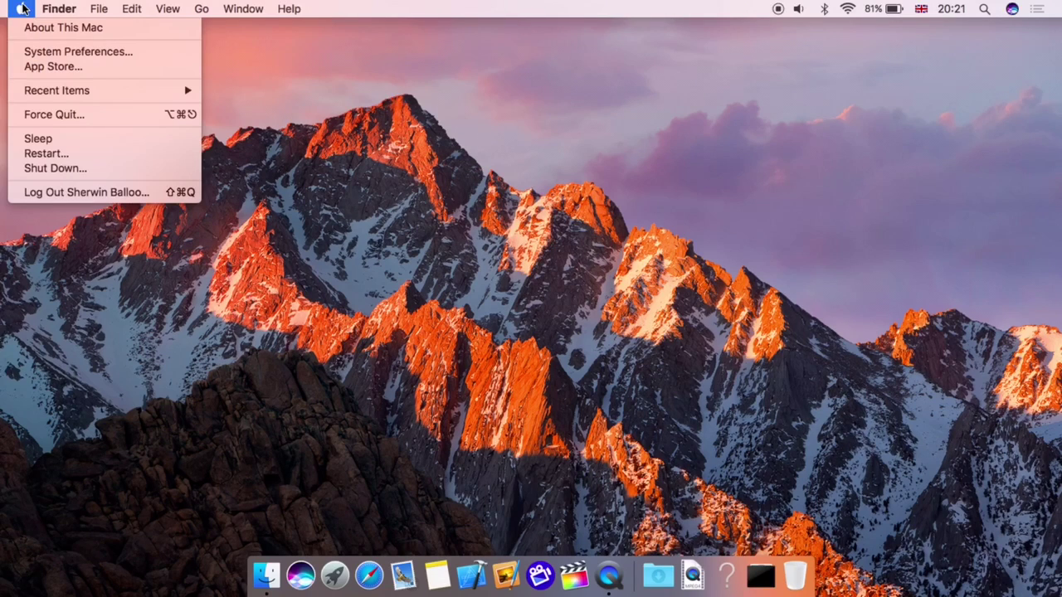
{"action": "left_click", "coordinate": [24, 28]}
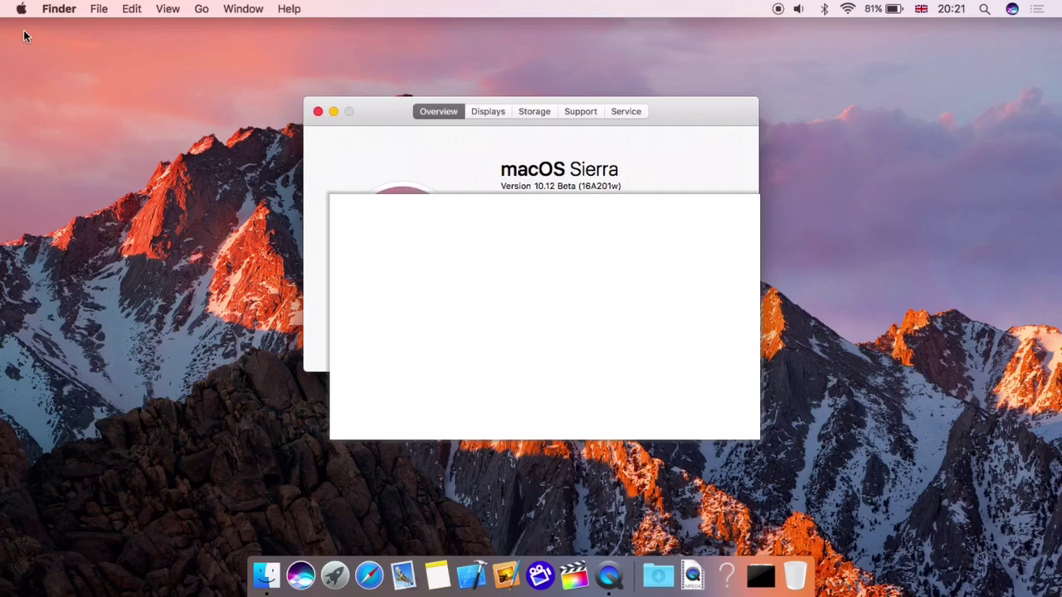
{"action": "left_click", "coordinate": [543, 114]}
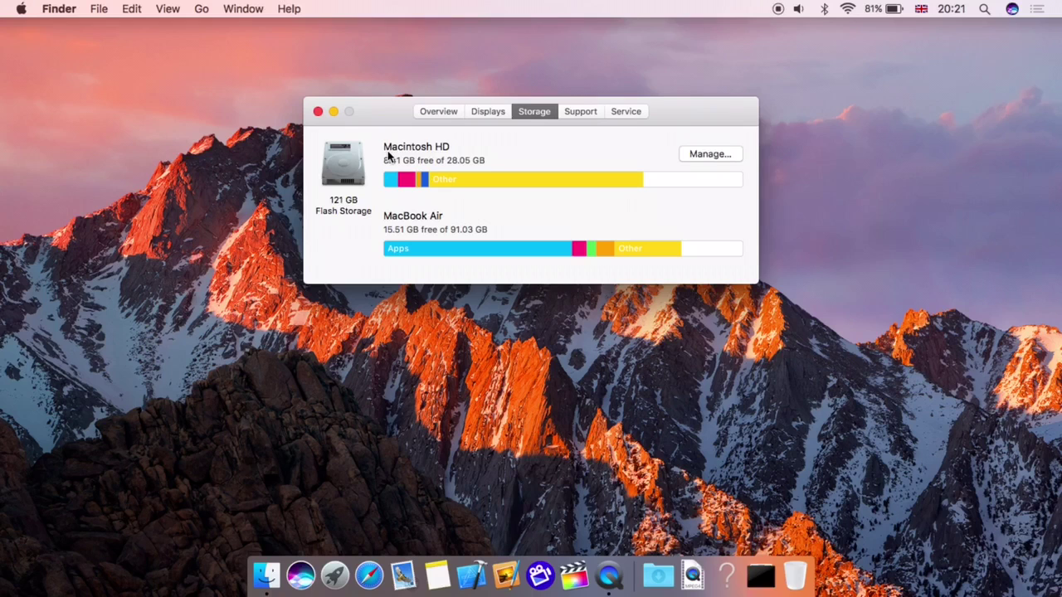
Open the Macintosh HD storage recommendations, then move the window up-left and enlarge it.
{"action": "left_click", "coordinate": [710, 154]}
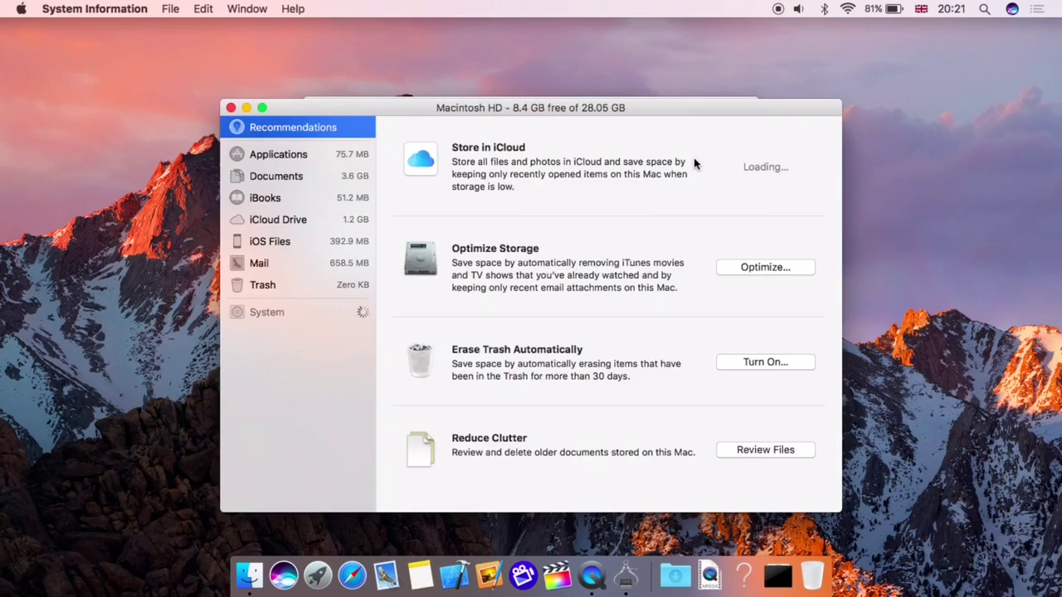
{"action": "left_click_drag", "start_coordinate": [631, 107], "coordinate": [519, 42]}
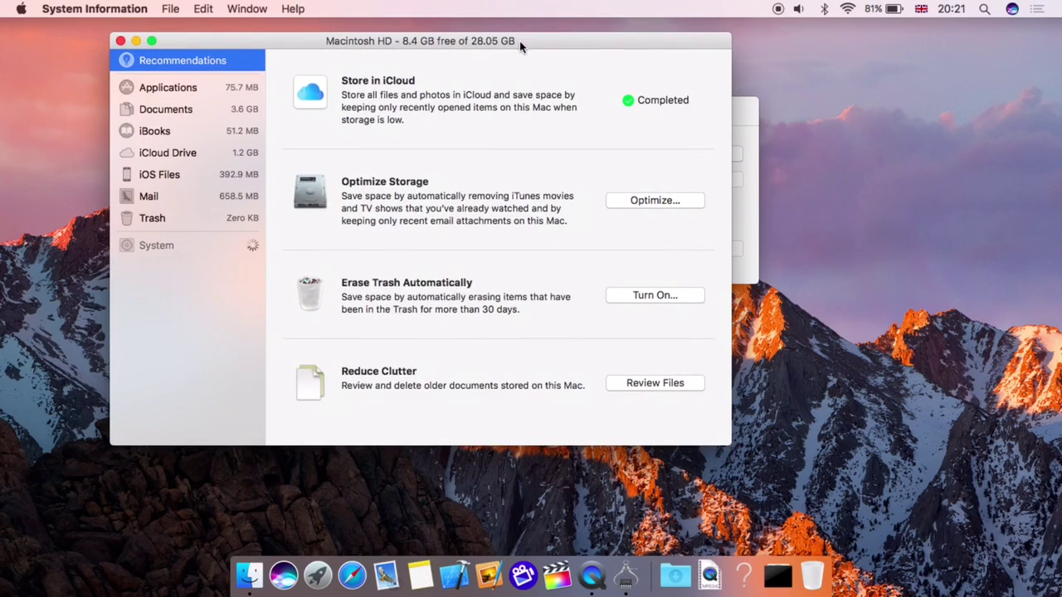
{"action": "left_click_drag", "start_coordinate": [731, 446], "coordinate": [925, 540]}
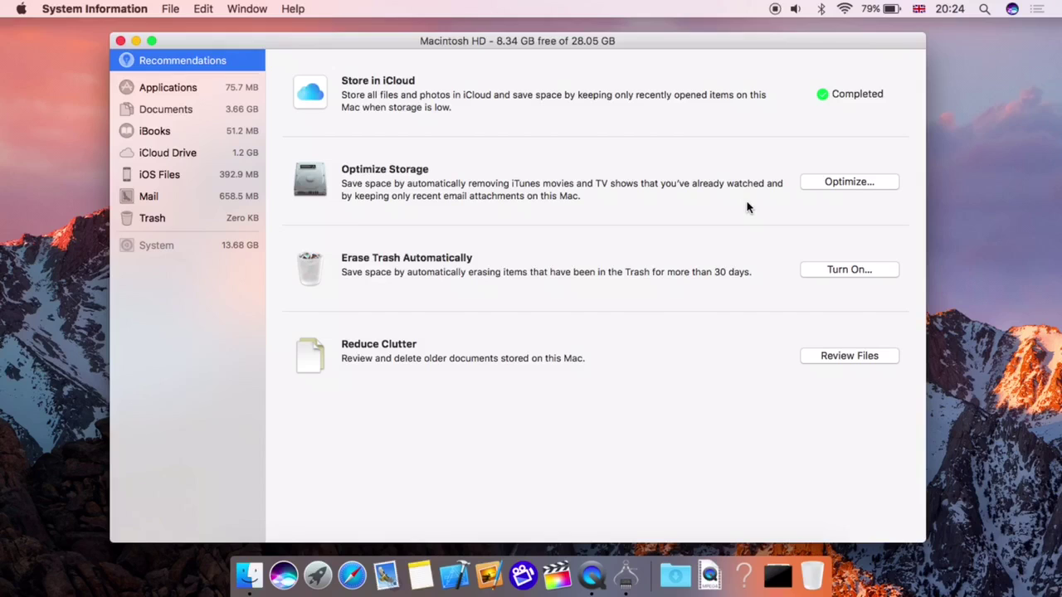
Enable Optimize Storage with both the iTunes movies/TV shows and mail attachments options ticked.
{"action": "left_click", "coordinate": [849, 185]}
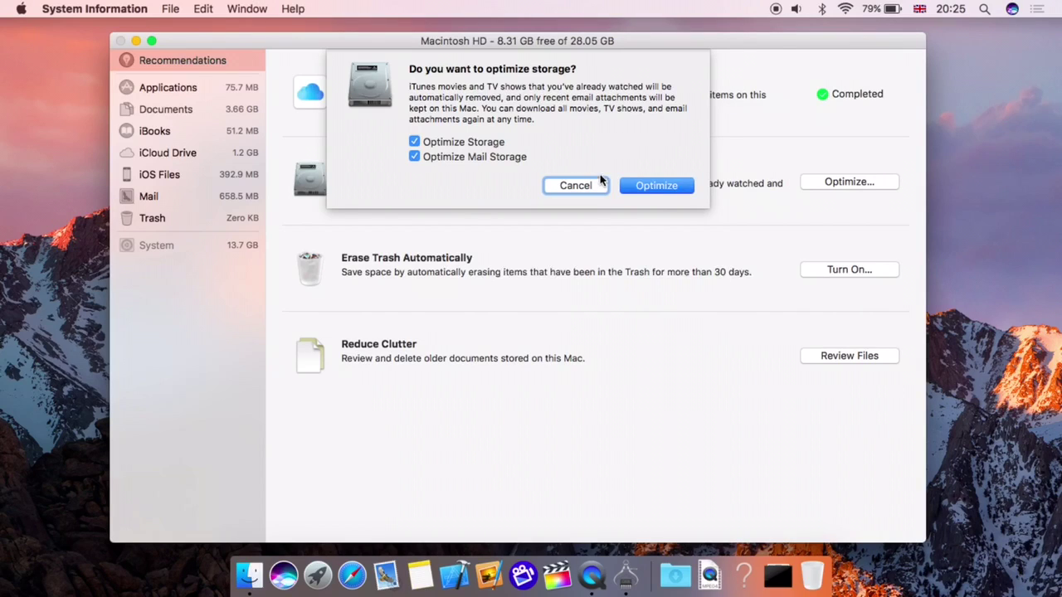
{"action": "left_click", "coordinate": [654, 185]}
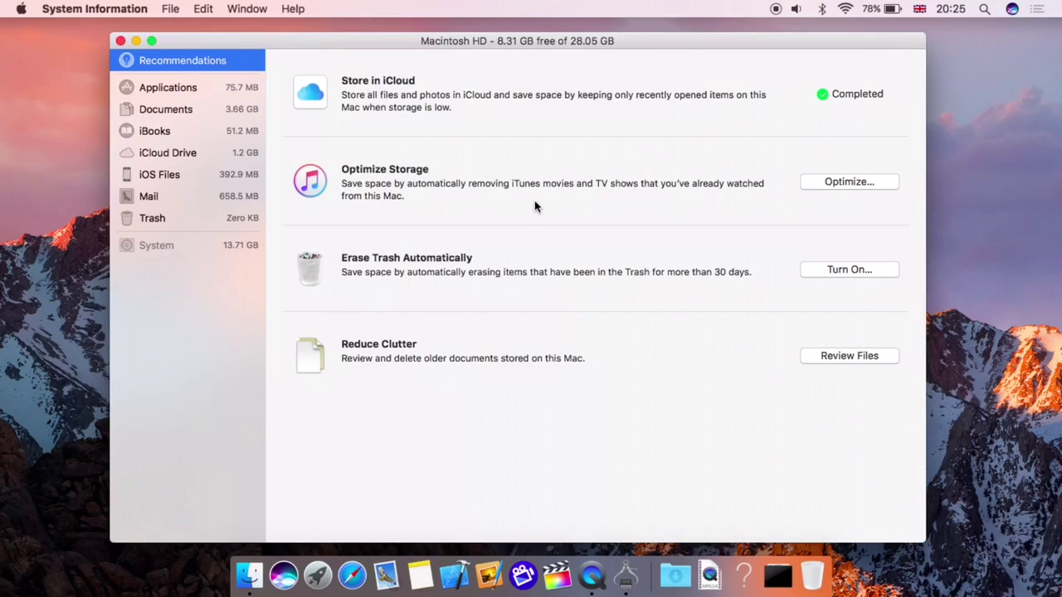
Confirm automatic removal of watched iTunes movies and TV shows from this Mac.
{"action": "left_click", "coordinate": [876, 181]}
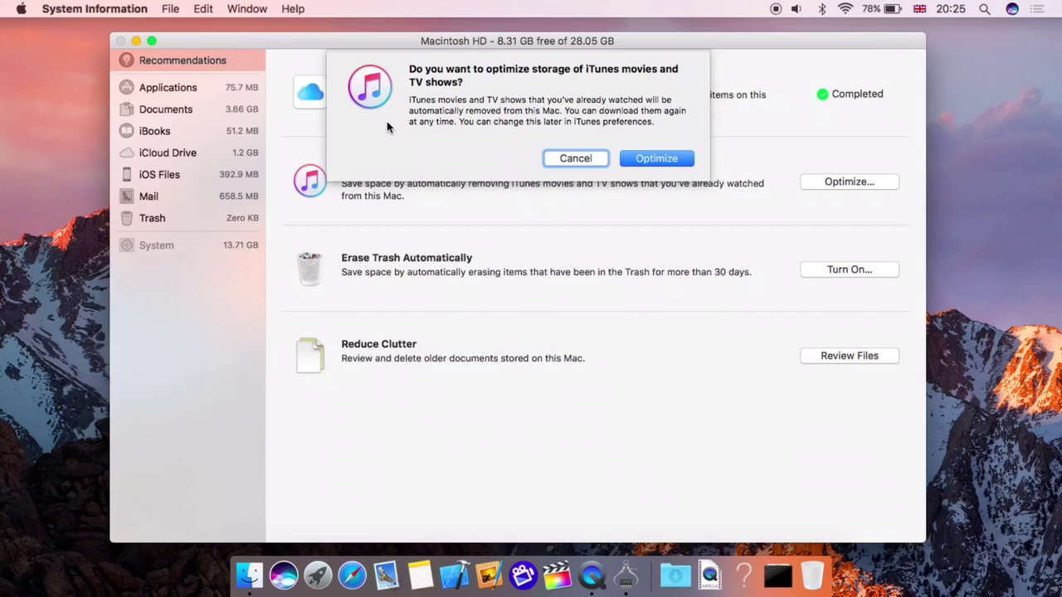
{"action": "left_click", "coordinate": [638, 161]}
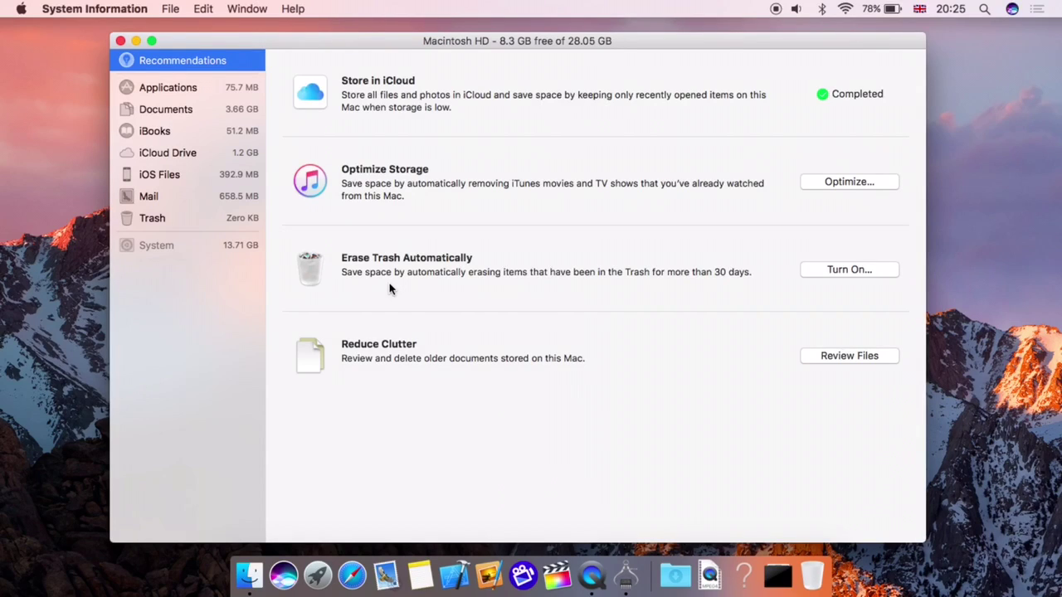
Enable Erase Trash Automatically for items in the Trash over 30 days.
{"action": "left_click", "coordinate": [840, 278]}
{"action": "left_click", "coordinate": [680, 134]}
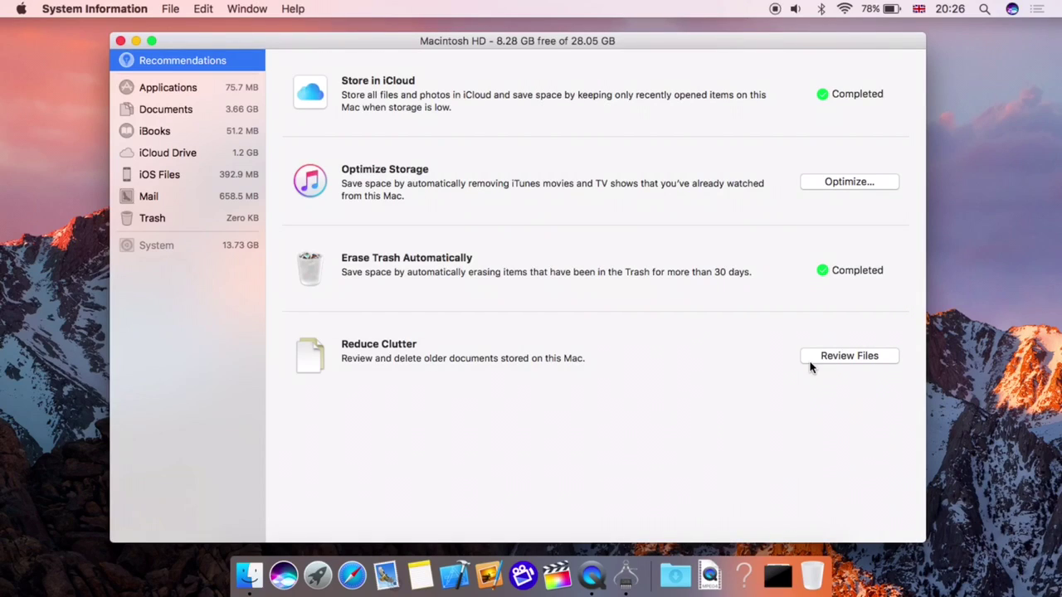
{"action": "left_click", "coordinate": [810, 363]}
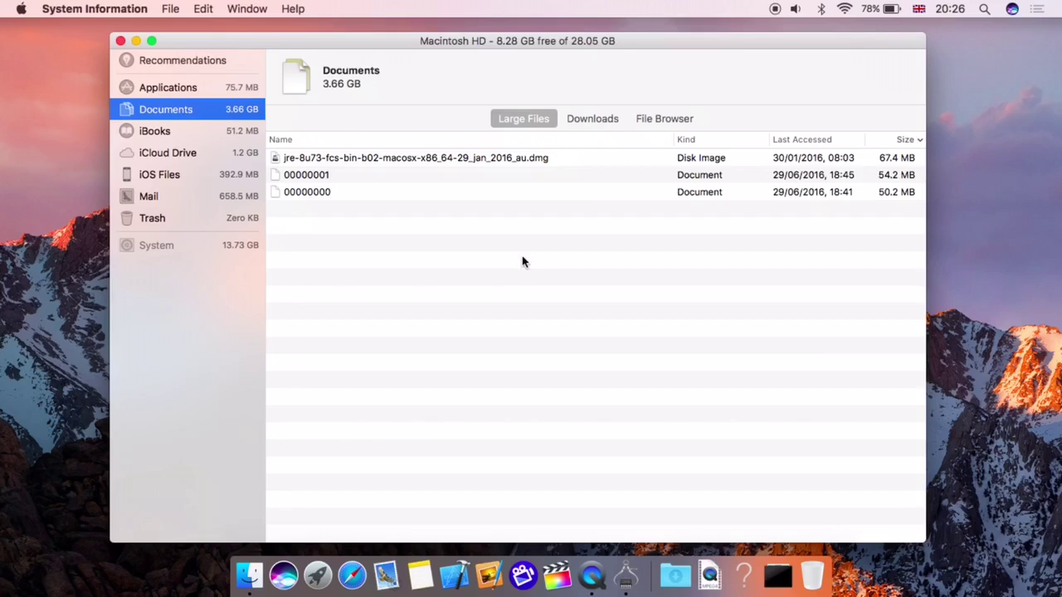
{"action": "left_click", "coordinate": [385, 164]}
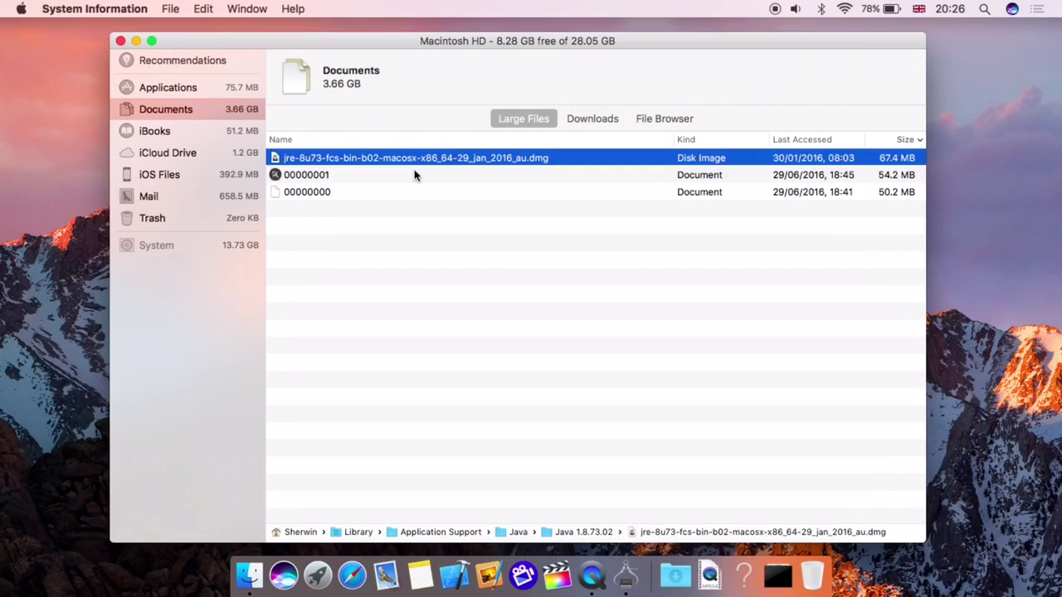
{"action": "left_click", "coordinate": [415, 174]}
{"action": "left_click", "coordinate": [406, 204]}
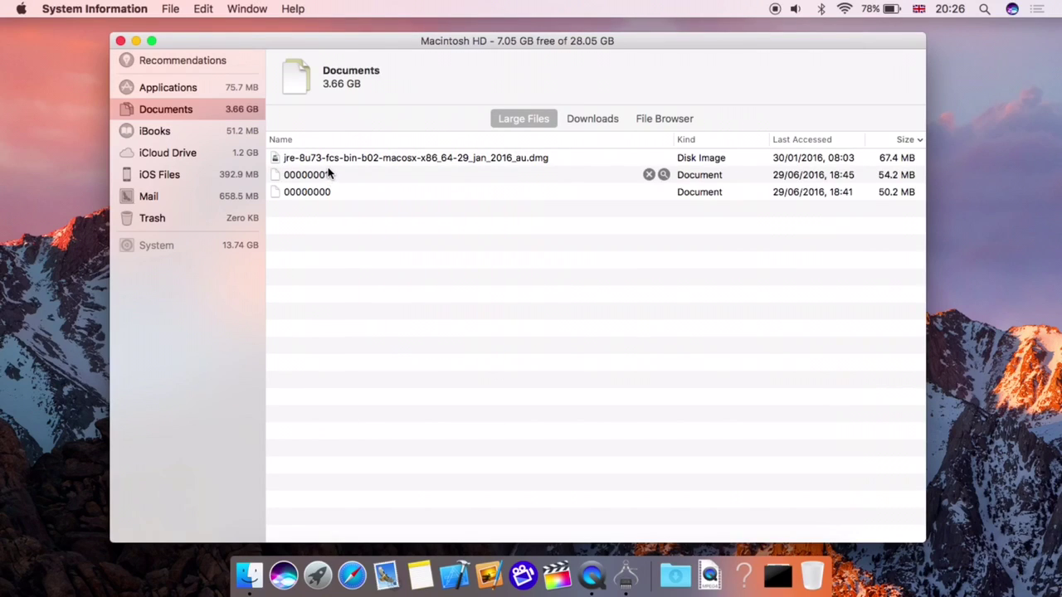
{"action": "left_click", "coordinate": [221, 65]}
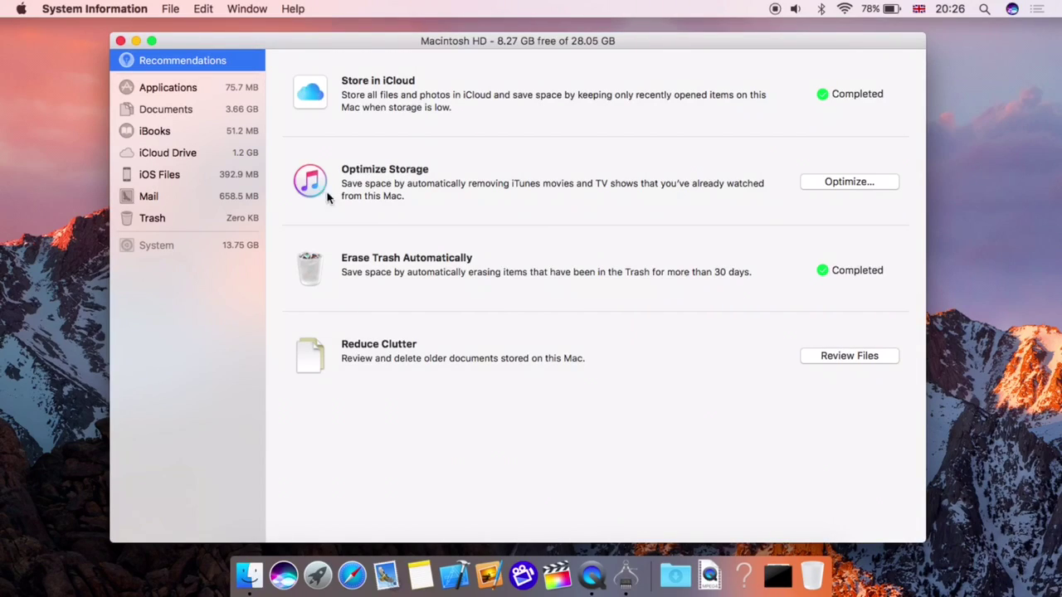
Inspect the Applications category and its only entry, ScreenFlow at 75.7 MB.
{"action": "left_click", "coordinate": [249, 87]}
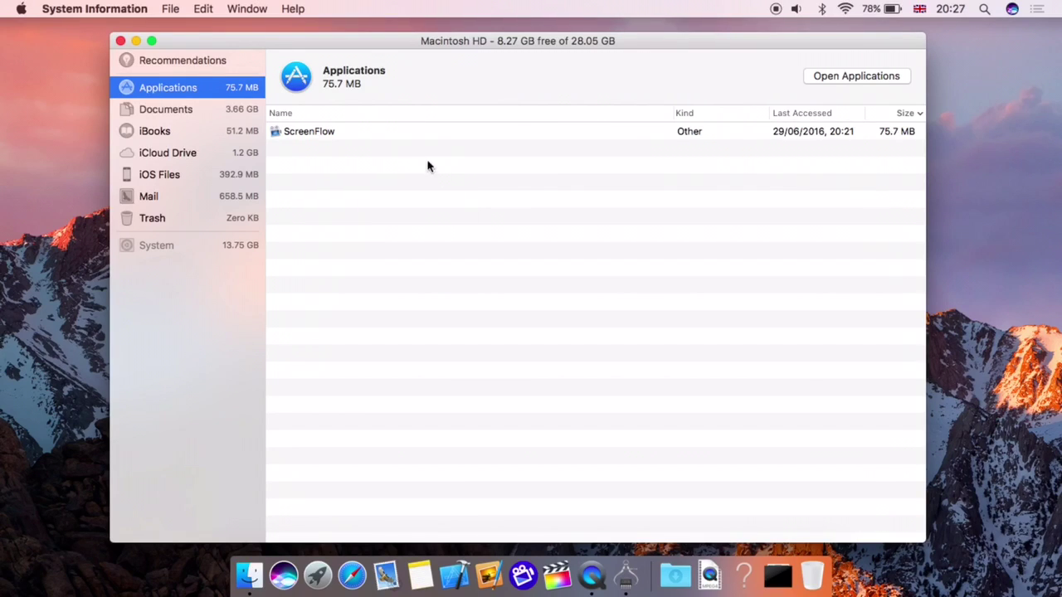
{"action": "left_click", "coordinate": [390, 135]}
{"action": "mouse_move", "coordinate": [645, 133]}
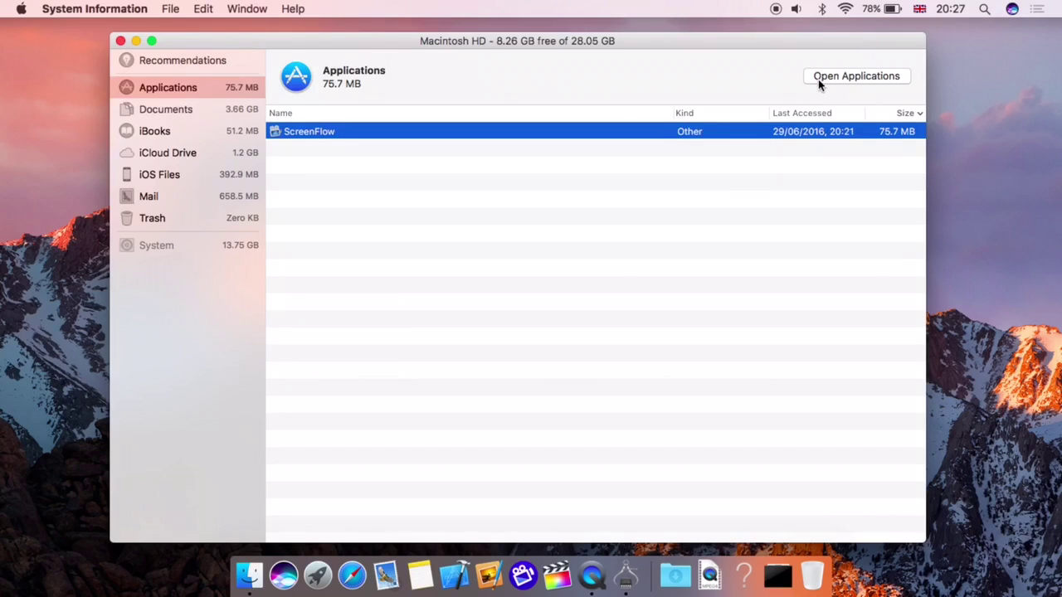
{"action": "mouse_move", "coordinate": [790, 138]}
Show the Documents Large Files list and select, then deselect, its three files, led by the 67.4 MB jre image.
{"action": "left_click", "coordinate": [213, 63]}
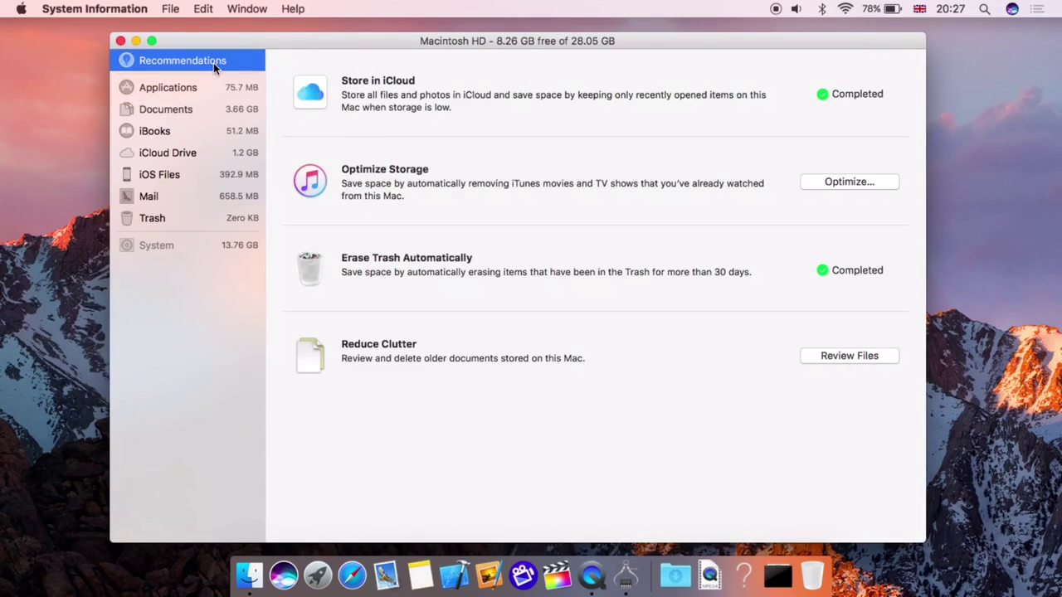
{"action": "left_click", "coordinate": [124, 110]}
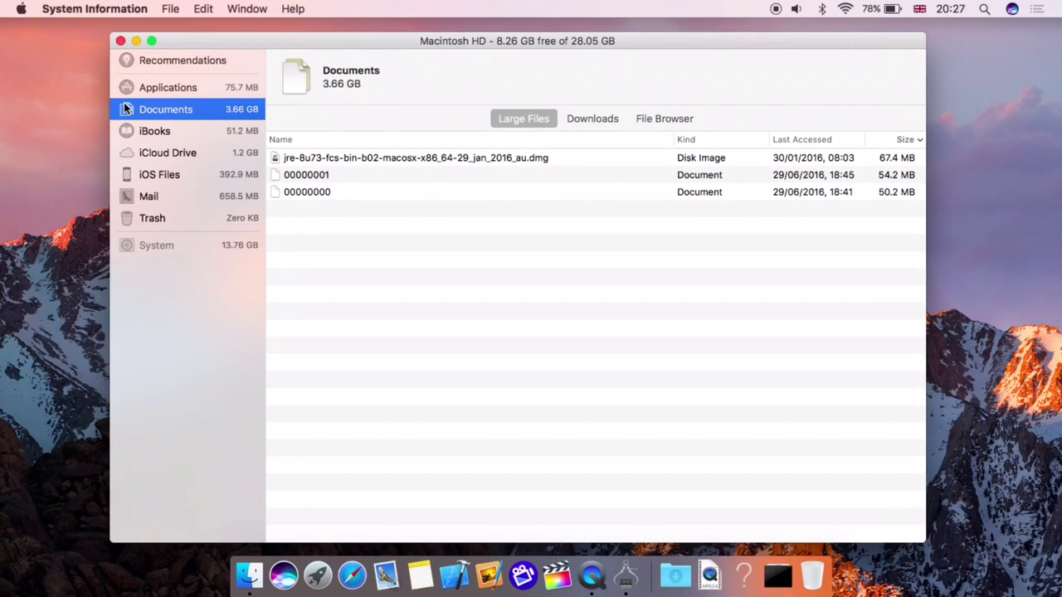
{"action": "left_click_drag", "start_coordinate": [358, 193], "coordinate": [342, 158]}
{"action": "left_click", "coordinate": [327, 213]}
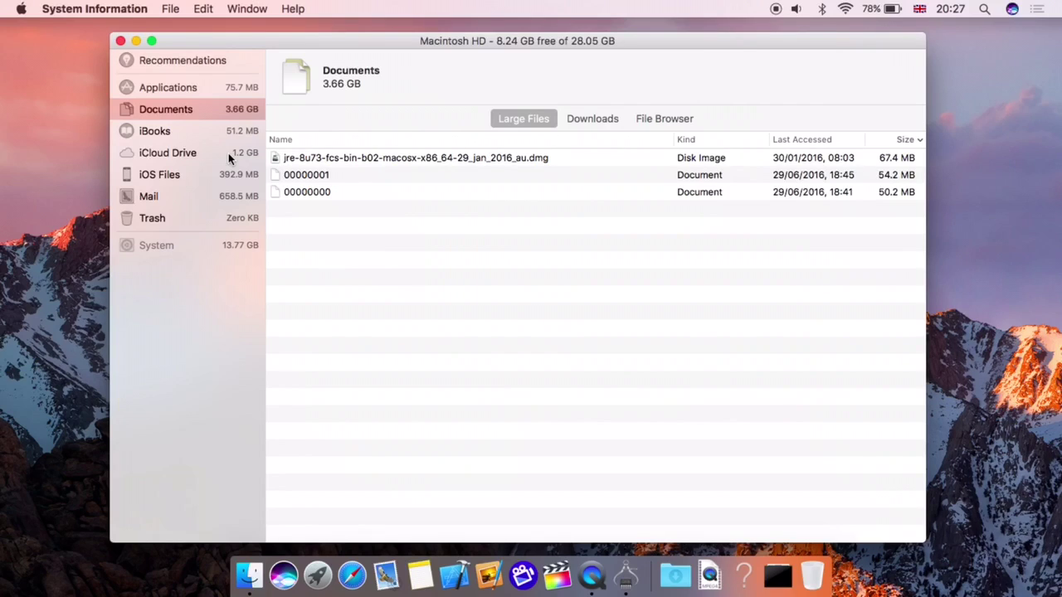
Inspect the iOS Files category: the 392.9 MB GuruDev backup and the two empty folders.
{"action": "left_click", "coordinate": [232, 175]}
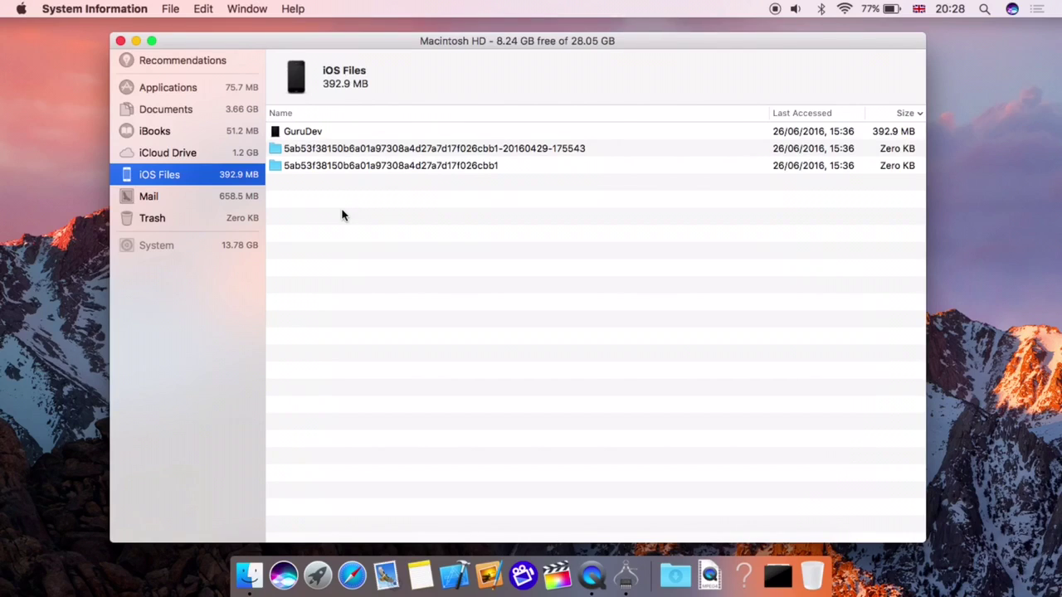
{"action": "left_click", "coordinate": [303, 133]}
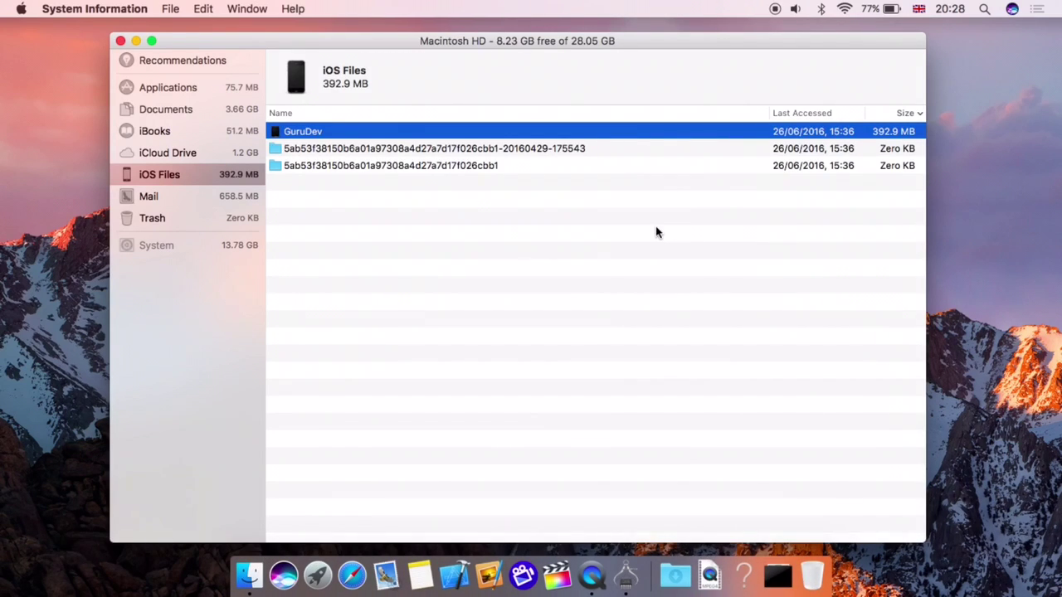
{"action": "left_click", "coordinate": [584, 170]}
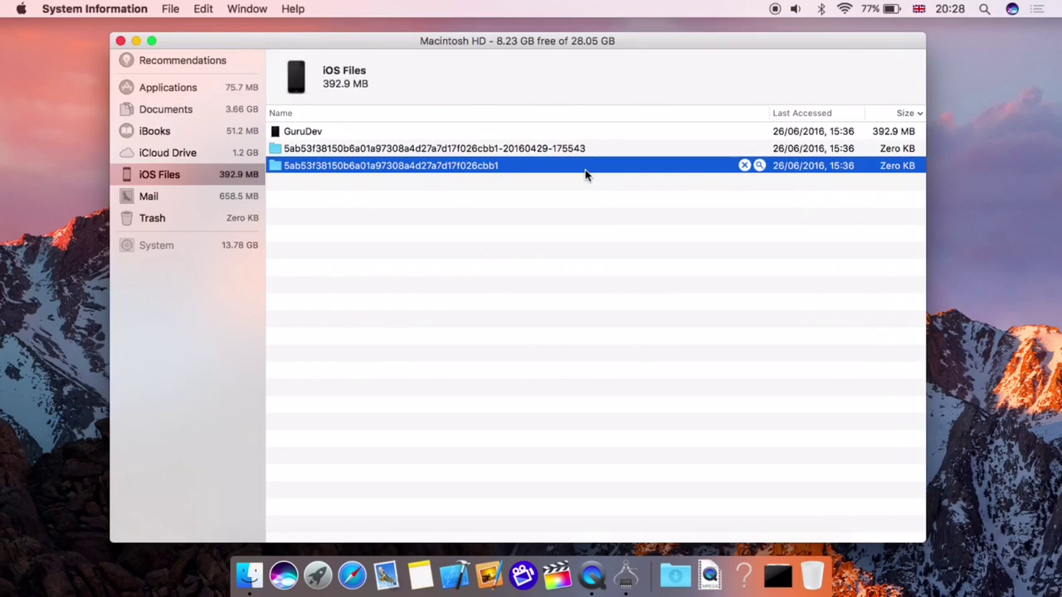
{"action": "left_click", "coordinate": [568, 158]}
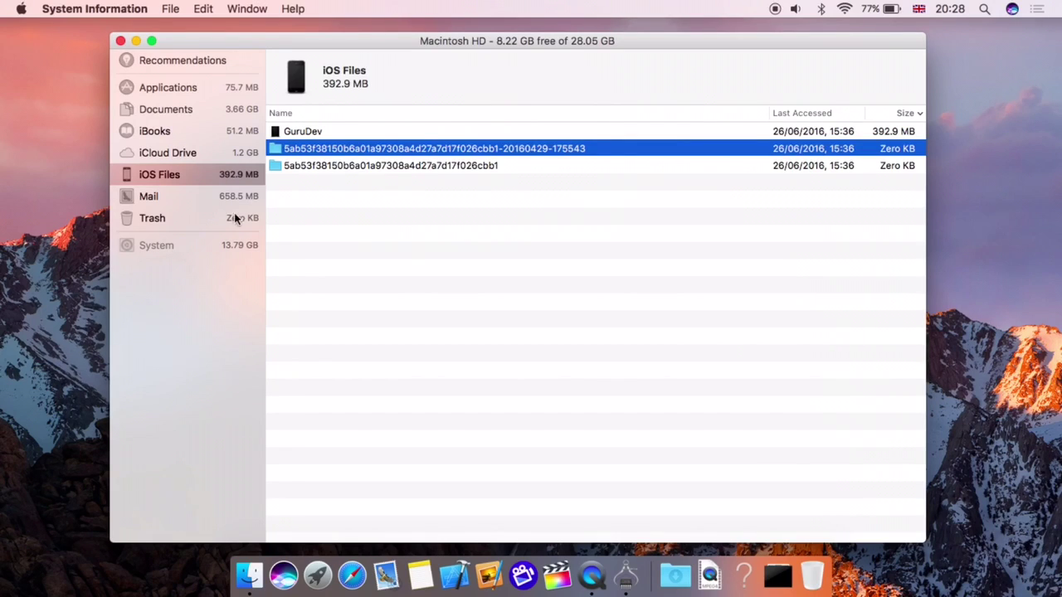
Show the Trash category, confirming it is empty at Zero KB.
{"action": "left_click", "coordinate": [205, 214]}
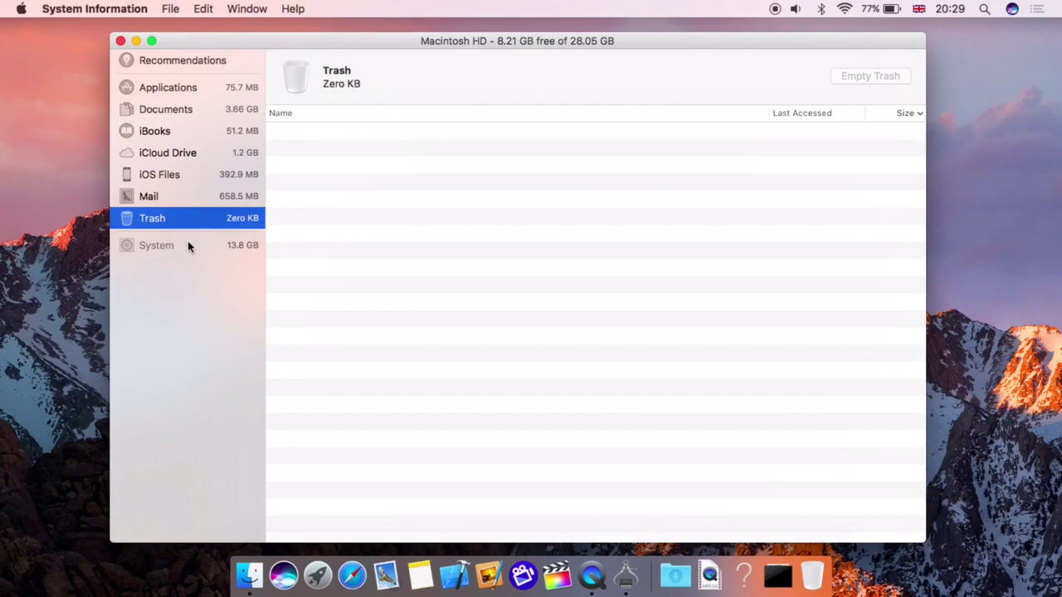
Return to Recommendations and close the Storage Management window.
{"action": "left_click", "coordinate": [125, 62]}
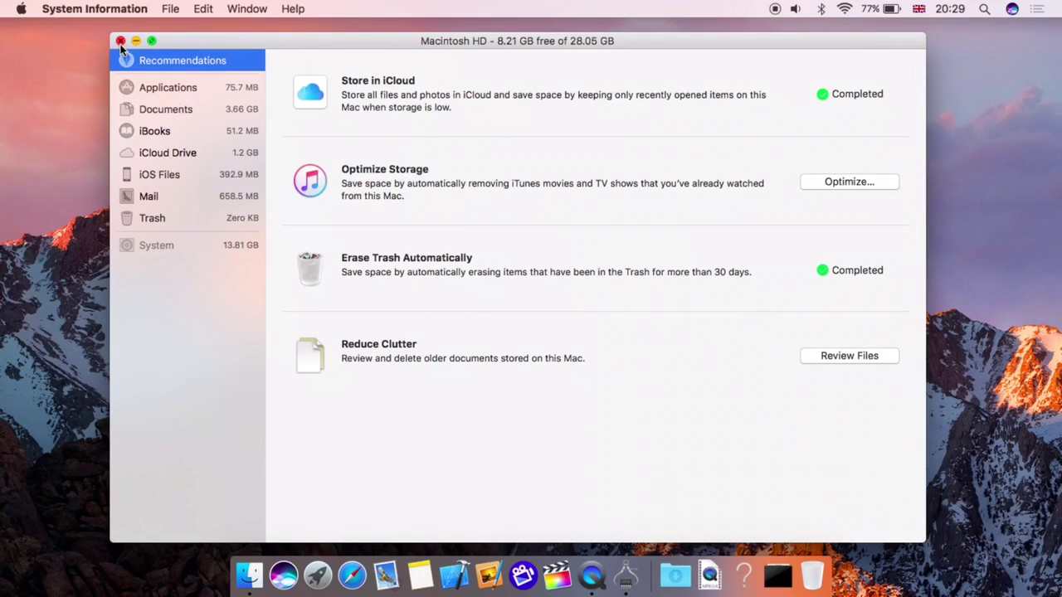
{"action": "left_click", "coordinate": [121, 40]}
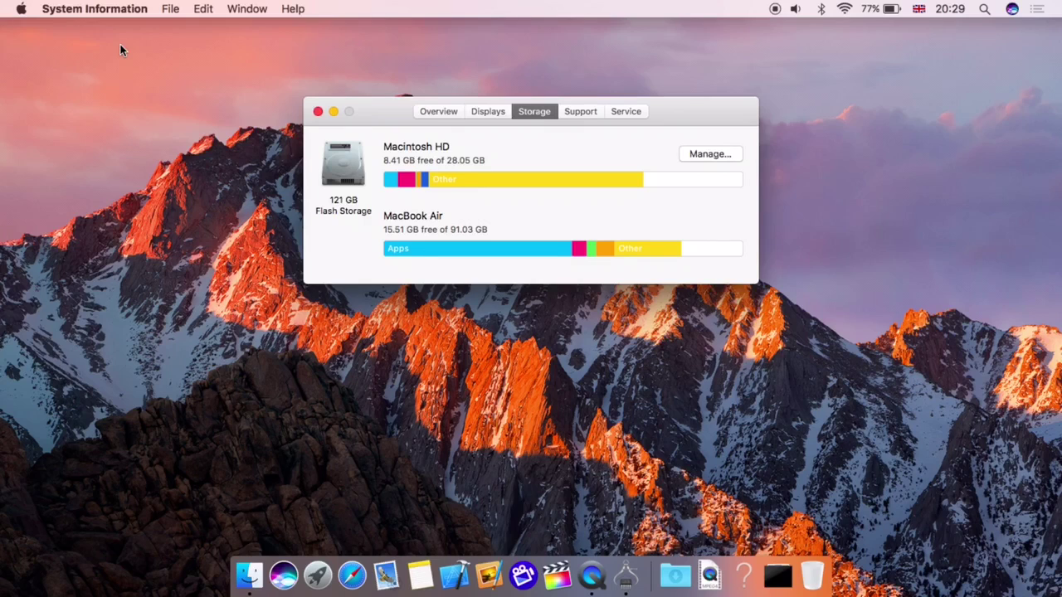
Close the About This Mac window, leaving the empty Finder desktop.
{"action": "left_click", "coordinate": [318, 112]}
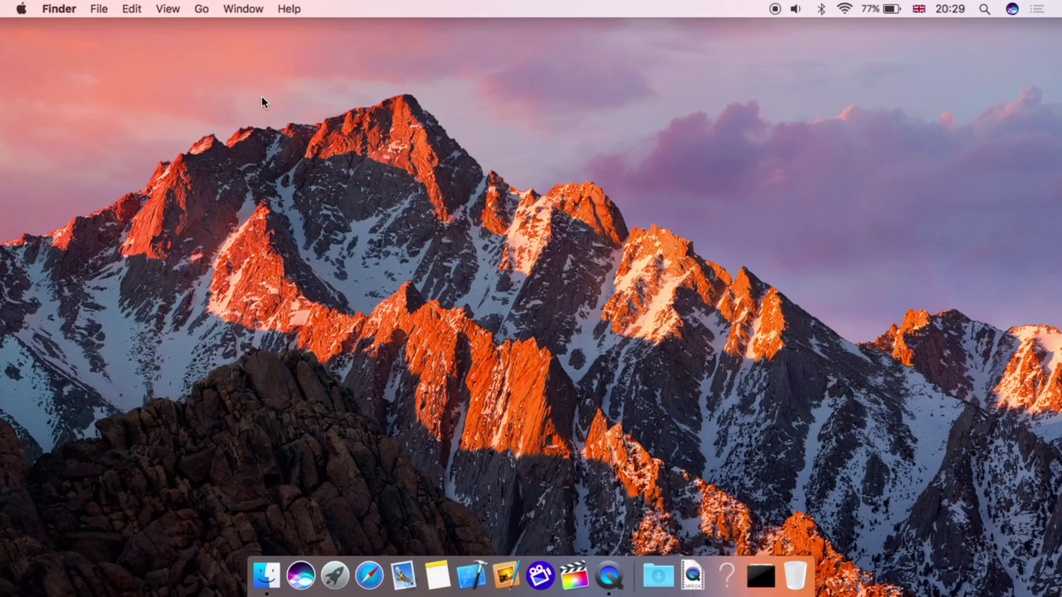